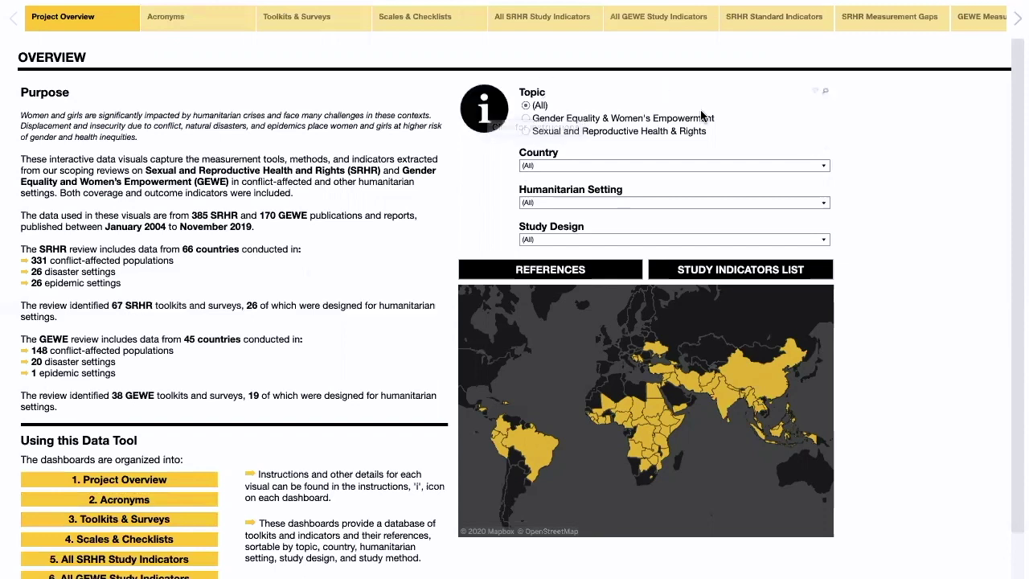
Preview the Country, Humanitarian Setting and Study Design lists, check Sudan on the map, then go to Toolkits & Surveys
{"action": "left_click", "coordinate": [644, 166]}
{"action": "left_click", "coordinate": [644, 166]}
{"action": "left_click", "coordinate": [644, 203]}
{"action": "left_click", "coordinate": [644, 199]}
{"action": "left_click", "coordinate": [644, 236]}
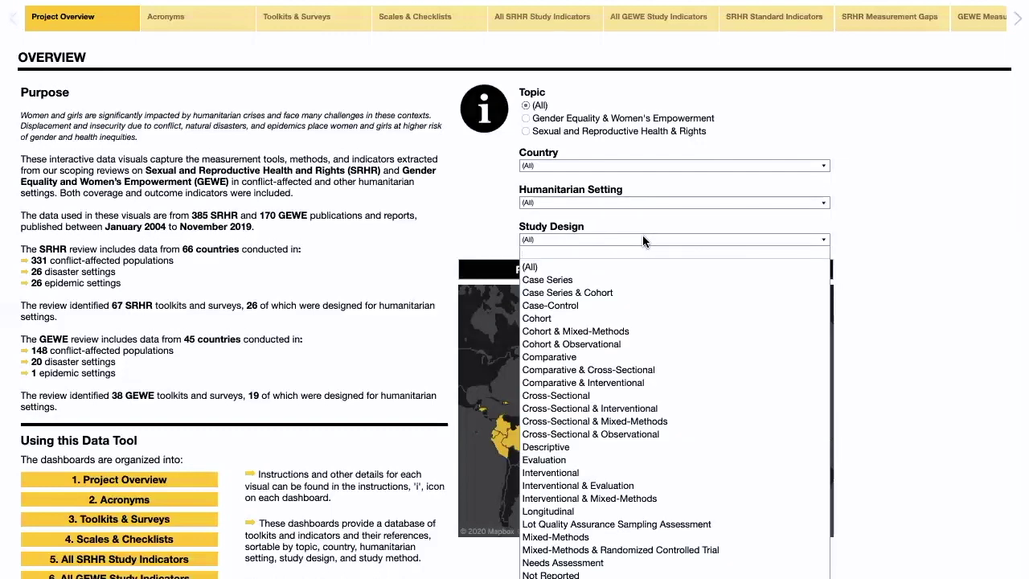
{"action": "left_click", "coordinate": [643, 239]}
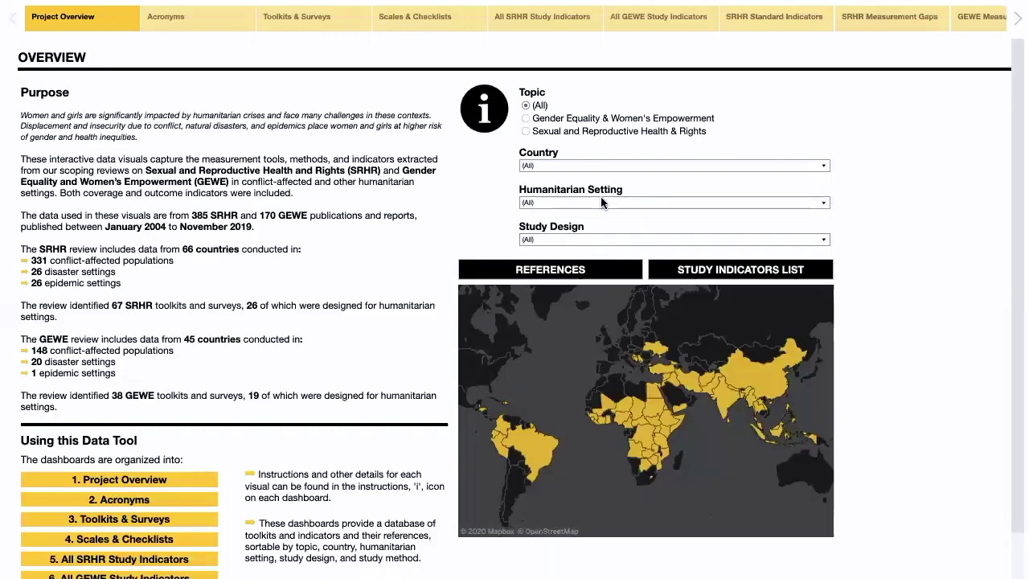
{"action": "mouse_move", "coordinate": [656, 408]}
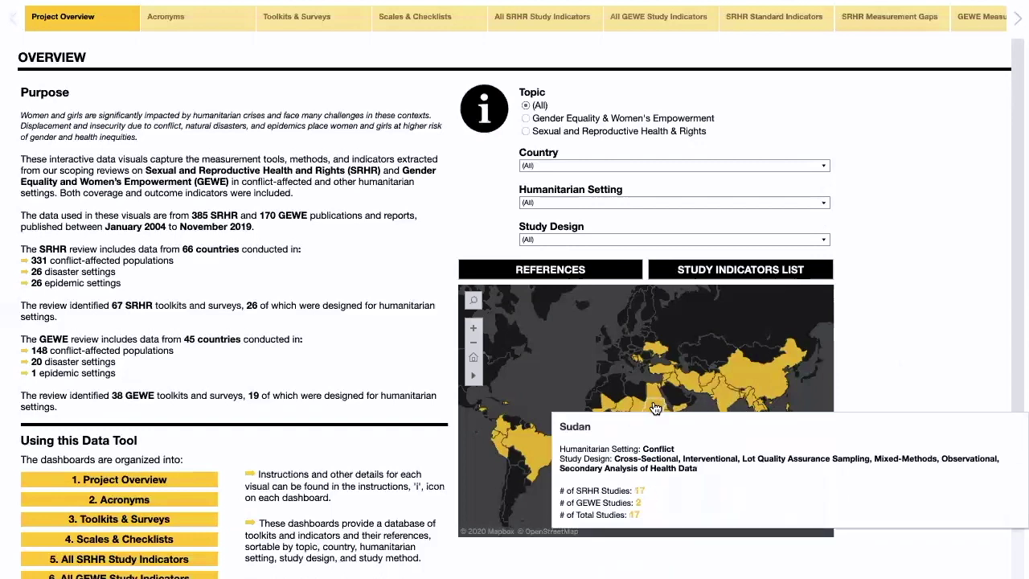
{"action": "left_click", "coordinate": [296, 17]}
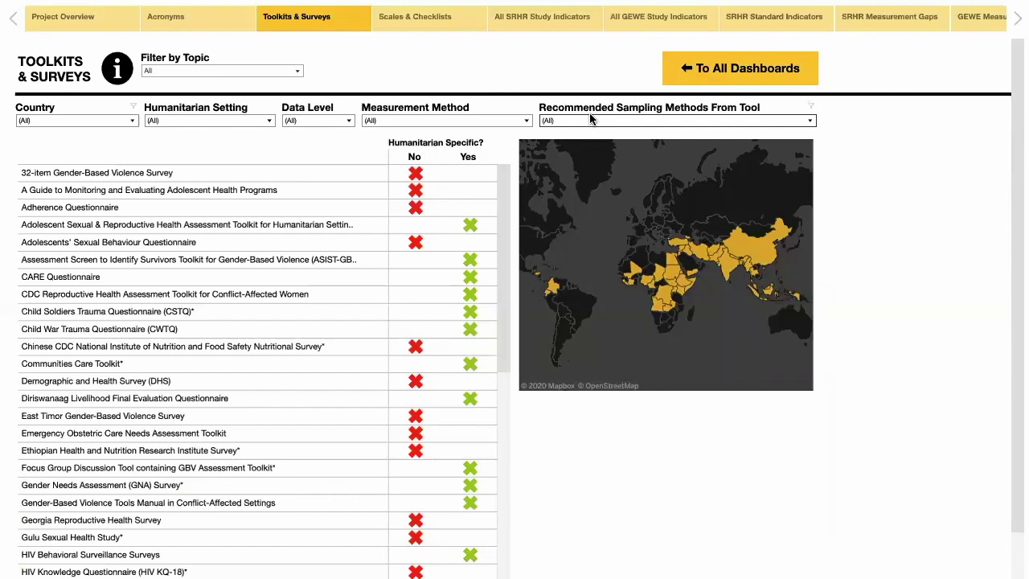
Filter by the CDC toolkit, then Democratic Republic of Congo, clearing each, then go to All SRHR Study Indicators
{"action": "left_click", "coordinate": [275, 299]}
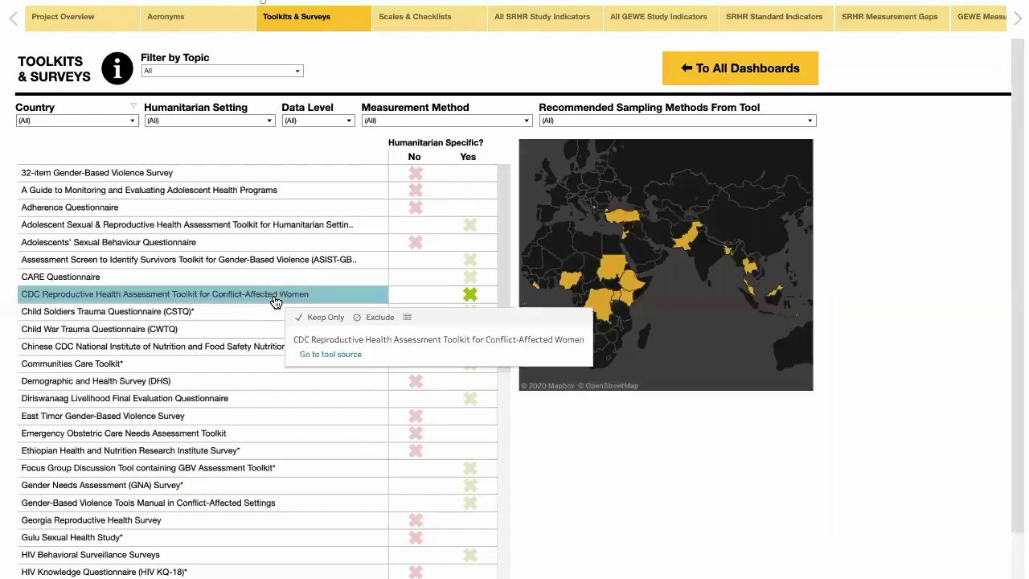
{"action": "left_click", "coordinate": [275, 299]}
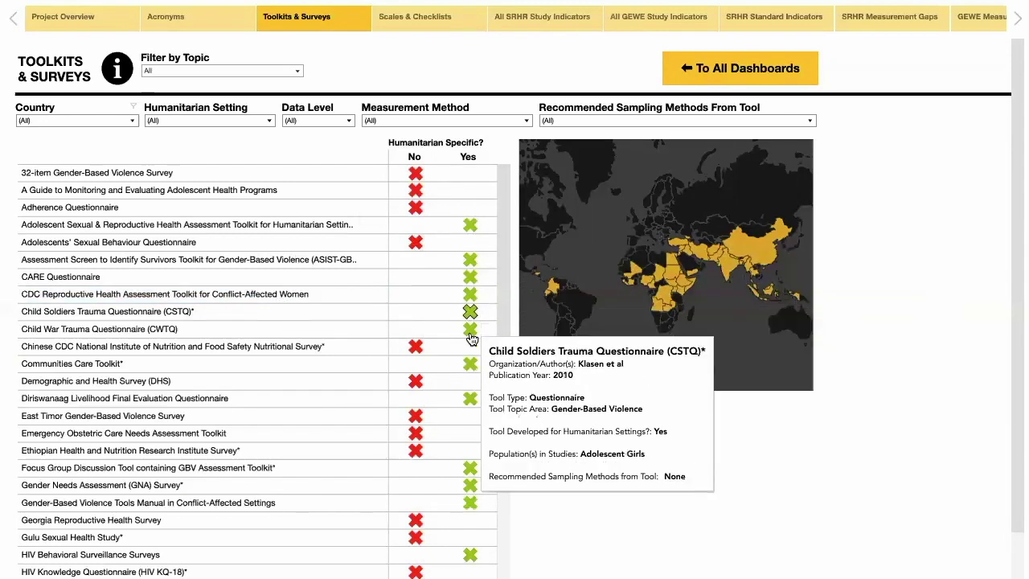
{"action": "left_click", "coordinate": [666, 301]}
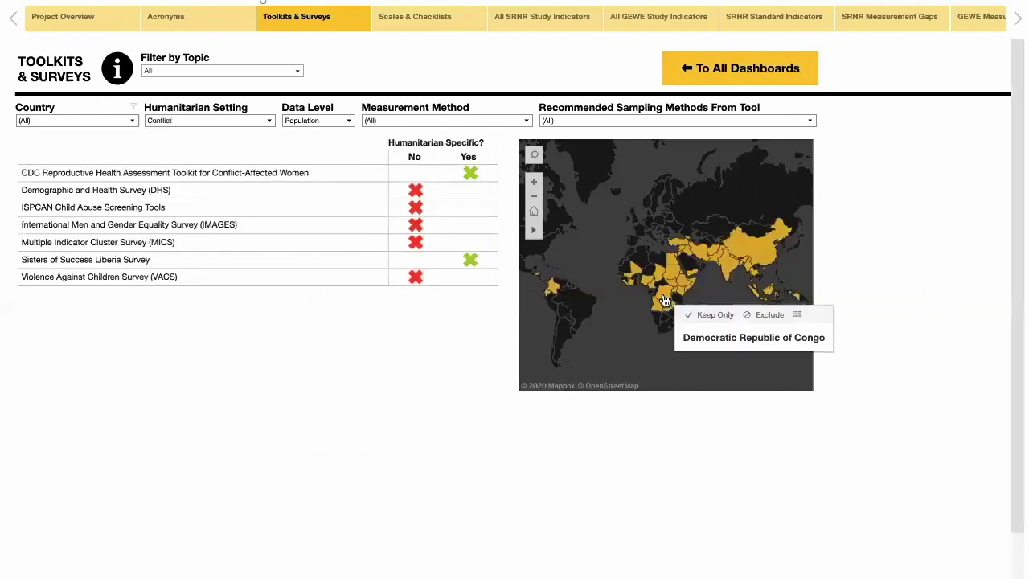
{"action": "left_click", "coordinate": [666, 302]}
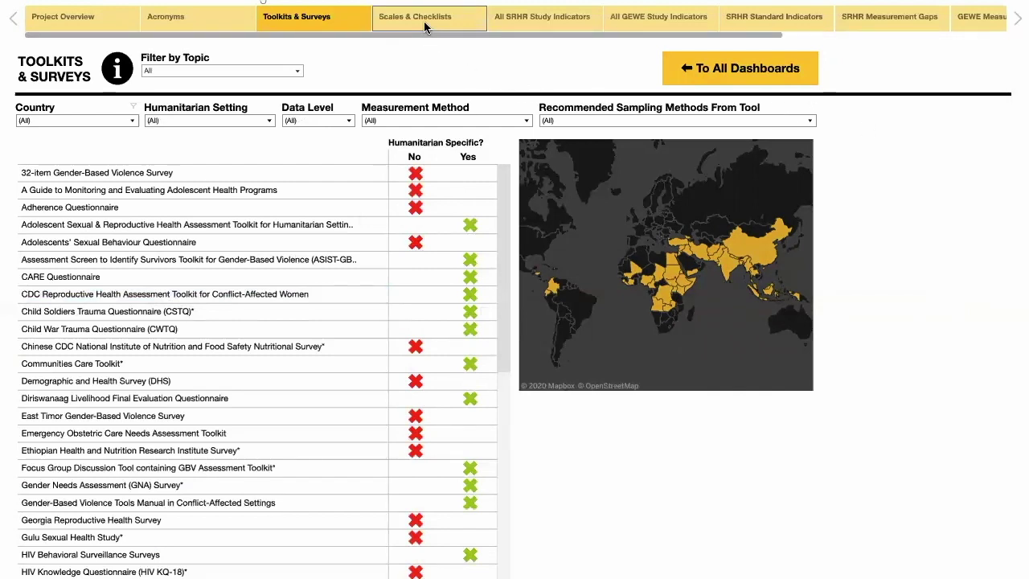
{"action": "left_click", "coordinate": [519, 26]}
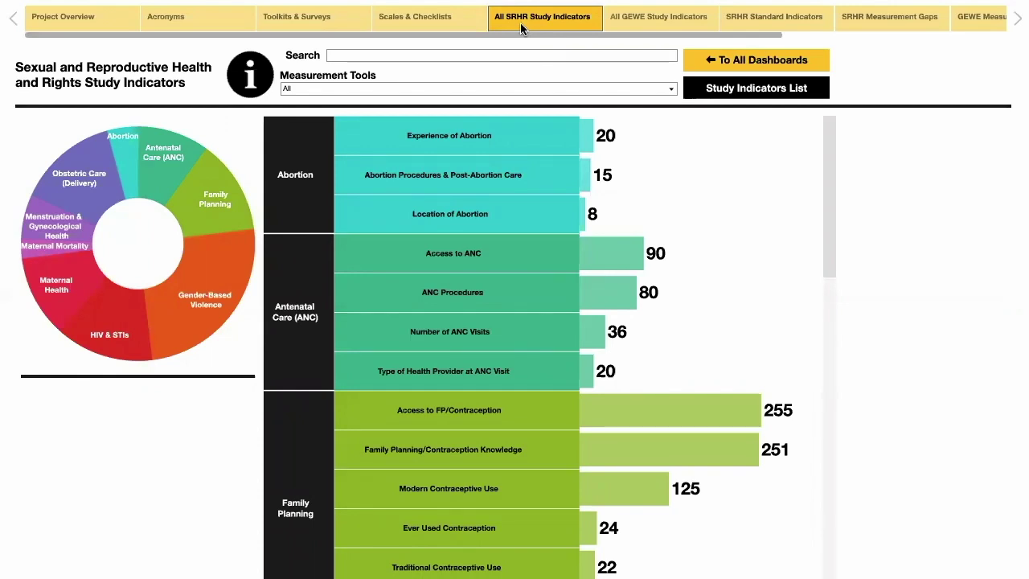
Leave measurement tools at All, filter to Maternal Health and drill into Pregnancy Knowledge
{"action": "left_click", "coordinate": [471, 84]}
{"action": "left_click", "coordinate": [446, 84]}
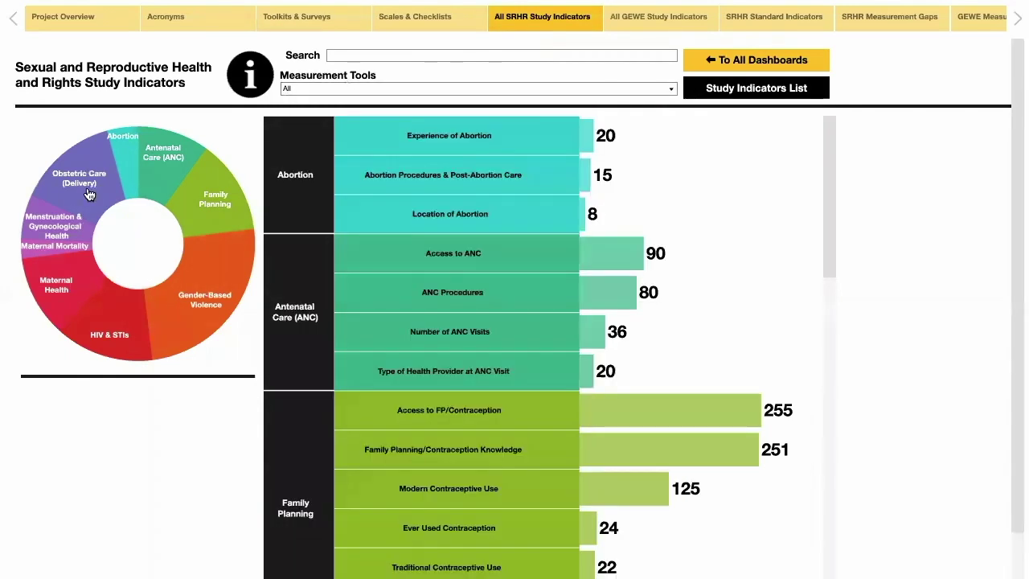
{"action": "left_click", "coordinate": [62, 291]}
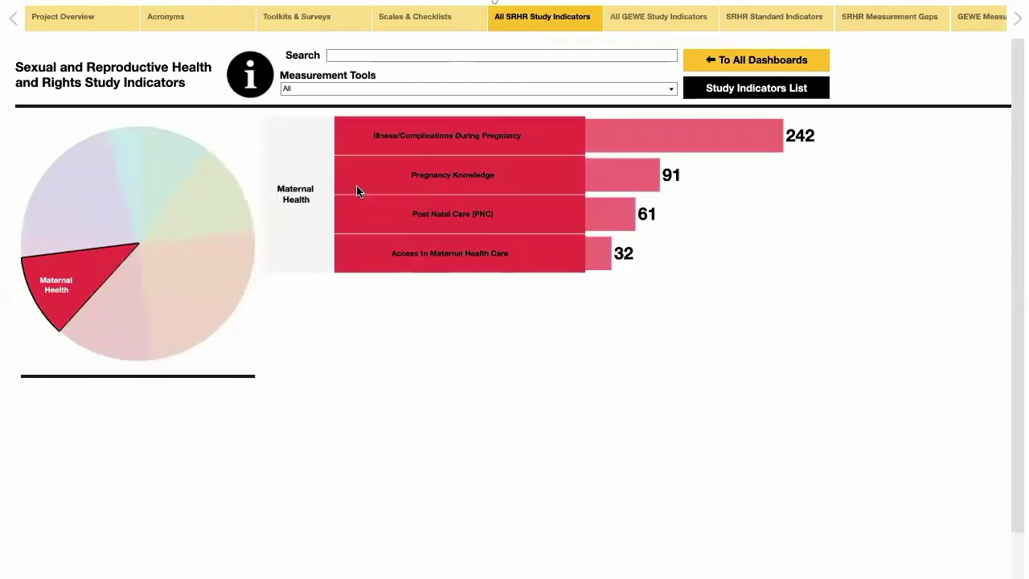
{"action": "left_click", "coordinate": [384, 190]}
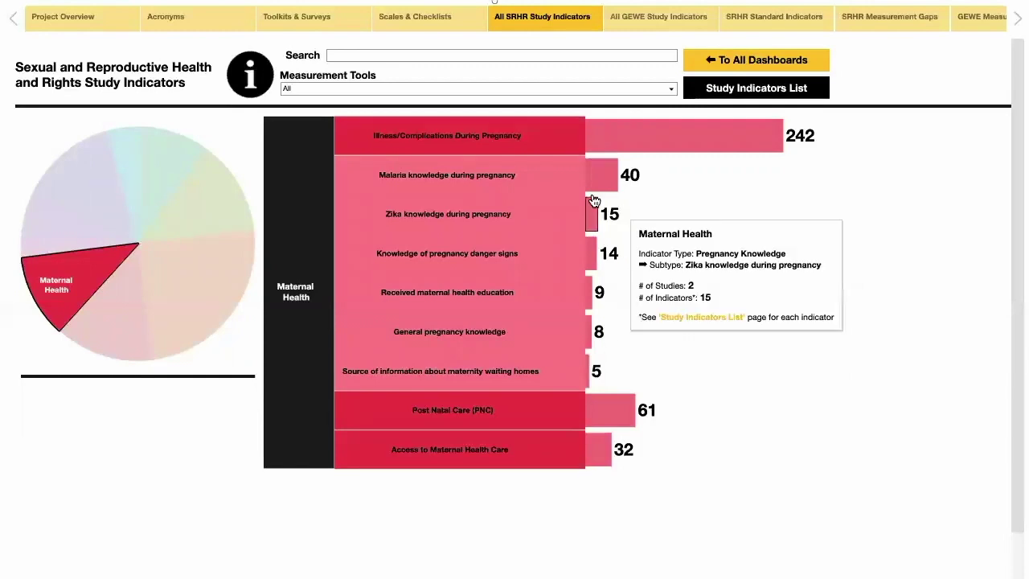
Toggle Malaria knowledge during pregnancy, clear the Maternal Health filter, and go to SRHR Standard Indicators
{"action": "left_click", "coordinate": [541, 184]}
{"action": "left_click", "coordinate": [541, 185]}
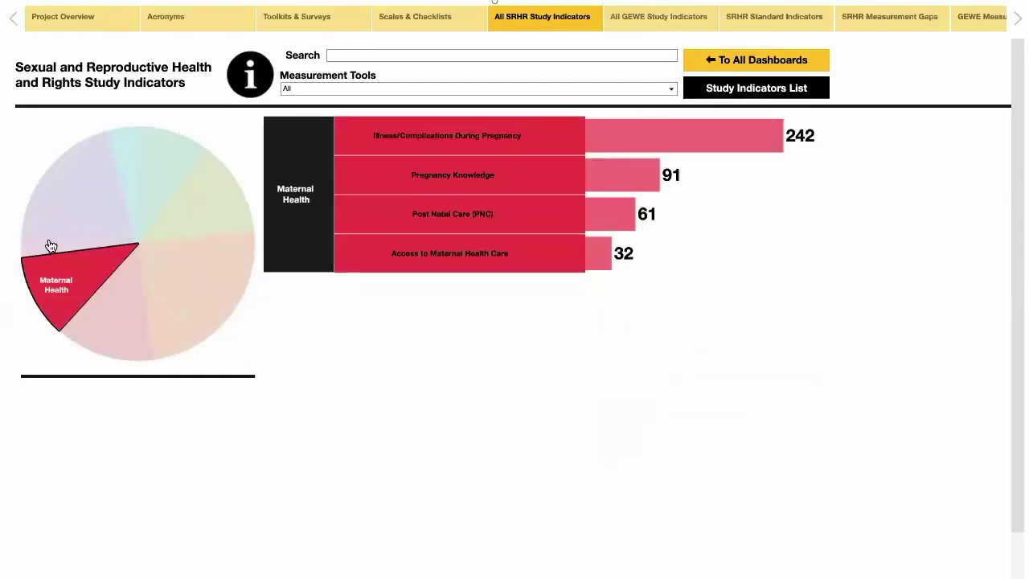
{"action": "left_click", "coordinate": [51, 311]}
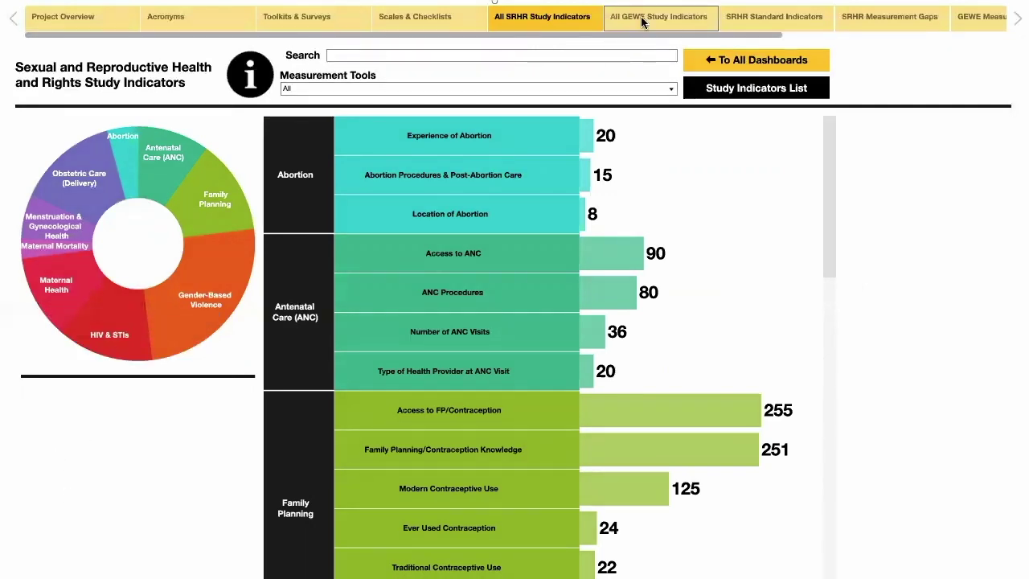
{"action": "left_click", "coordinate": [767, 27]}
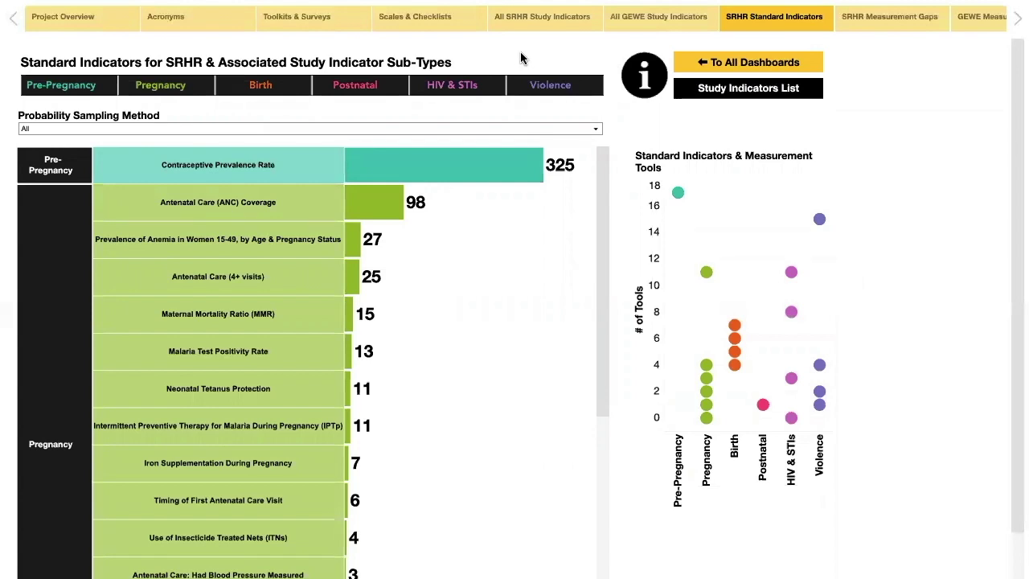
Filter to Pregnancy, expand and collapse Antenatal Care (ANC) Coverage, then clear the Pregnancy sub-type filter
{"action": "mouse_move", "coordinate": [101, 91]}
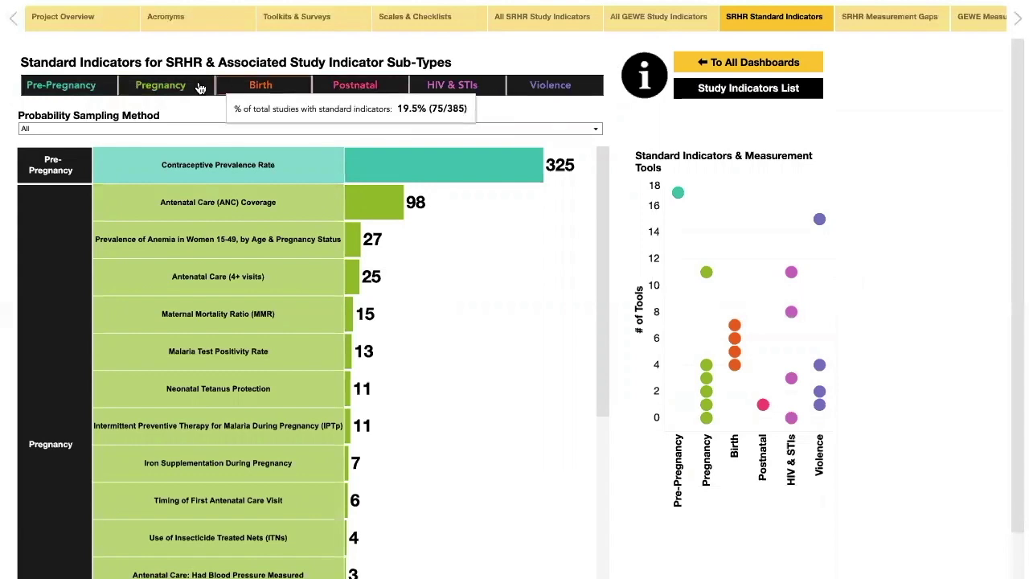
{"action": "left_click", "coordinate": [172, 86]}
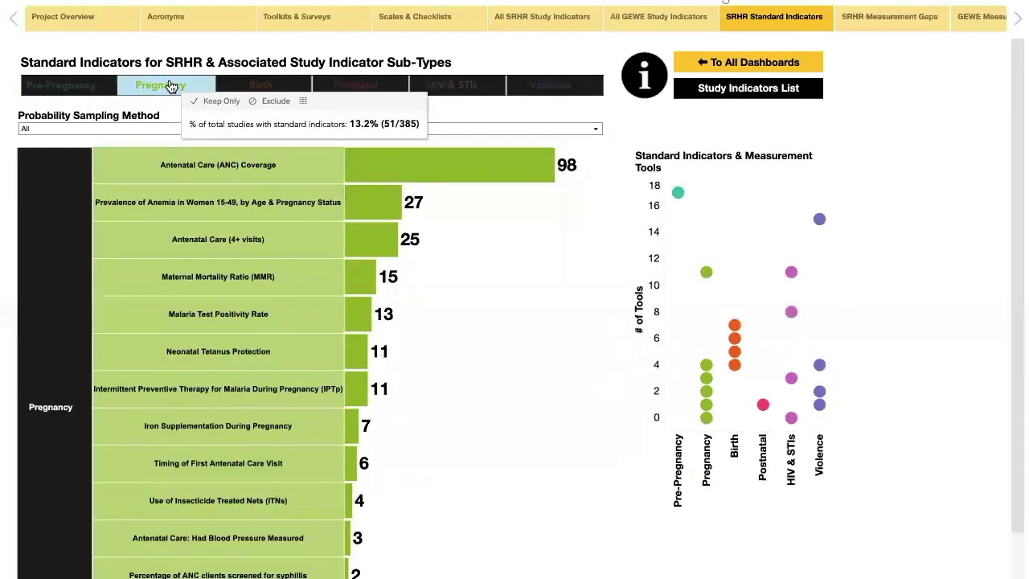
{"action": "left_click", "coordinate": [183, 166]}
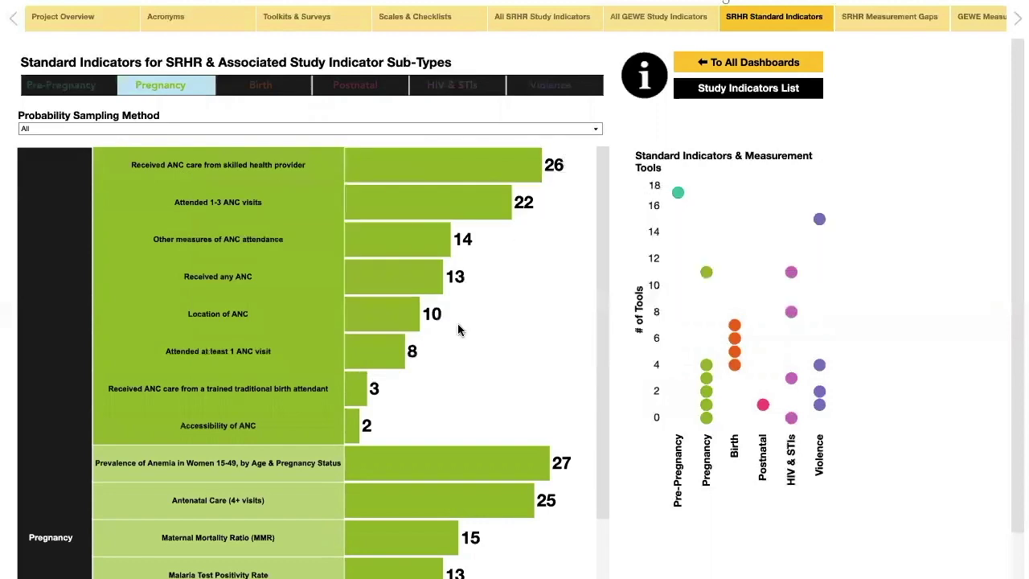
{"action": "left_click", "coordinate": [261, 169]}
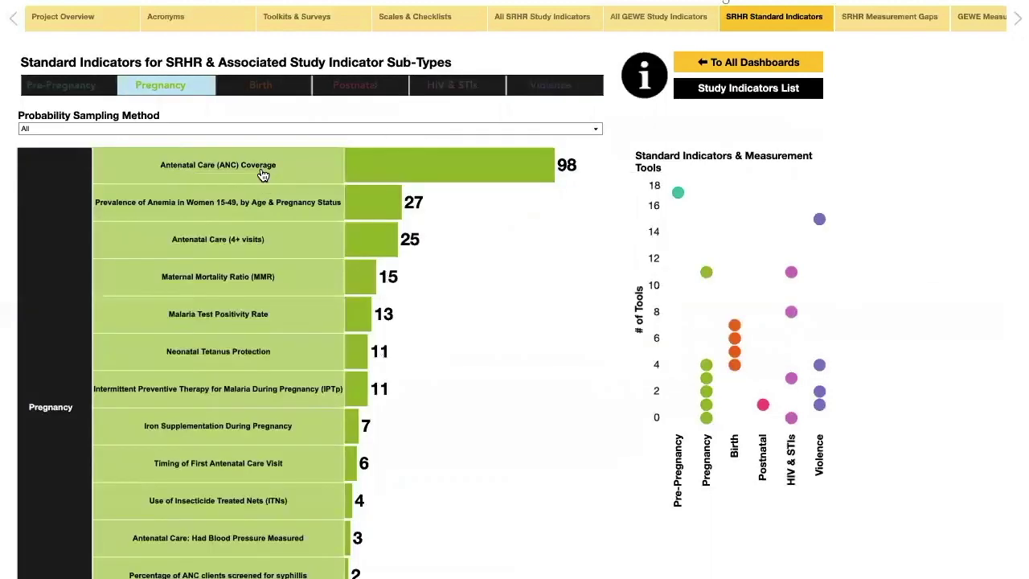
{"action": "left_click", "coordinate": [168, 88]}
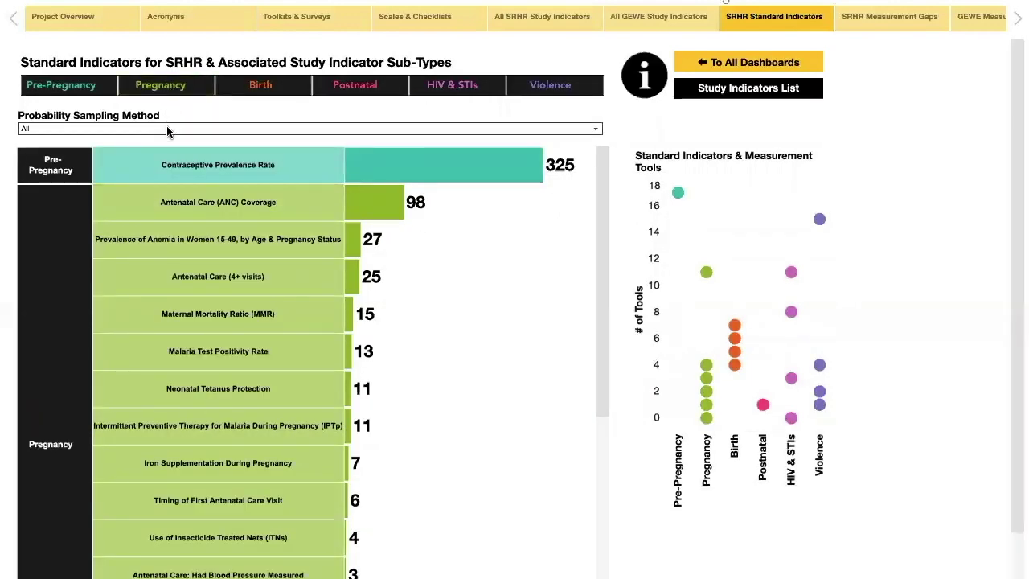
Filter the Probability Sampling Method to LQAS, then reset it to All
{"action": "left_click", "coordinate": [167, 127]}
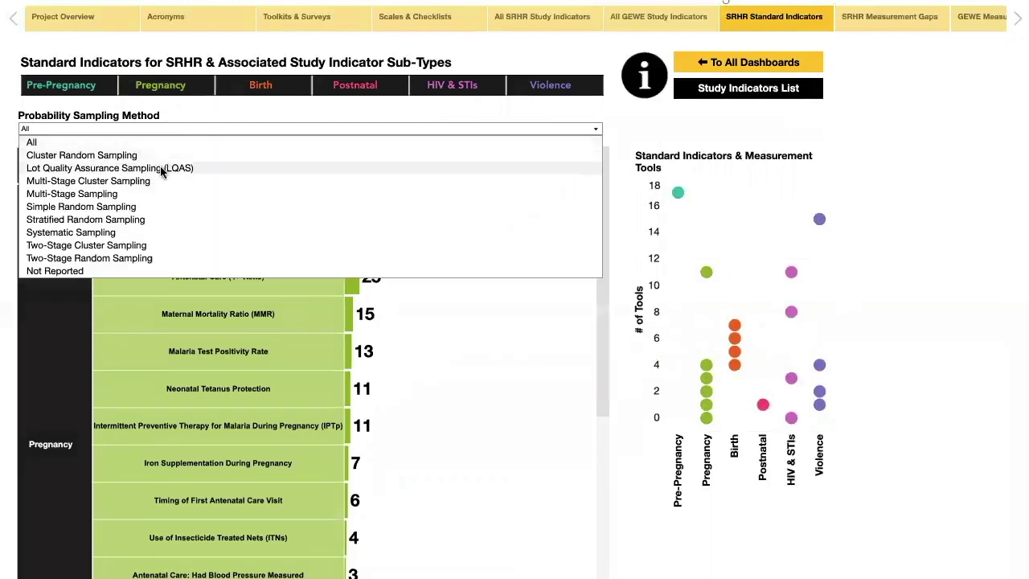
{"action": "left_click", "coordinate": [159, 166]}
{"action": "left_click", "coordinate": [158, 130]}
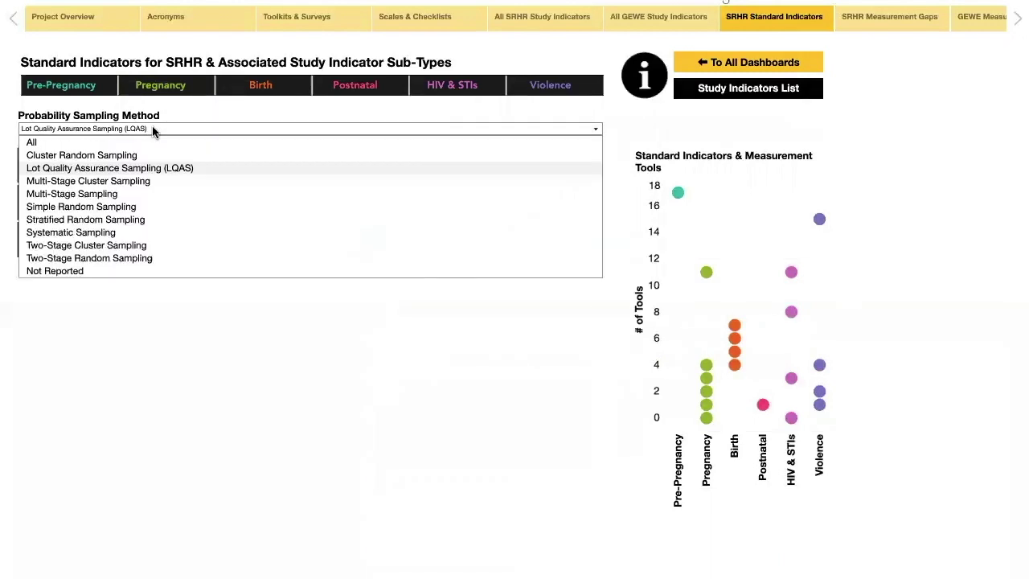
{"action": "left_click", "coordinate": [153, 141]}
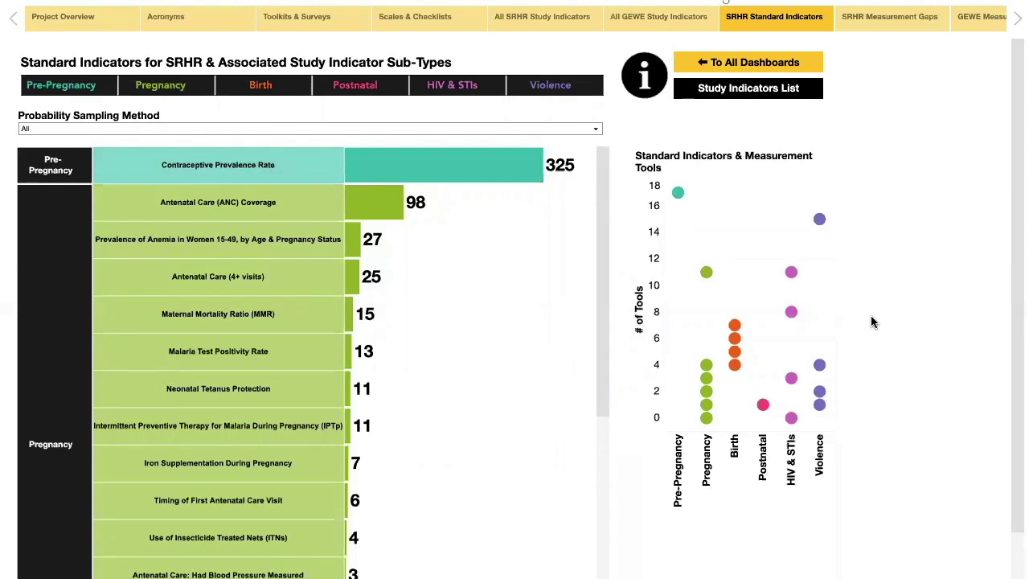
Cross-filter on the Stillbirth Rate dot, clear it, and go to SRHR Measurement Gaps
{"action": "mouse_move", "coordinate": [735, 330]}
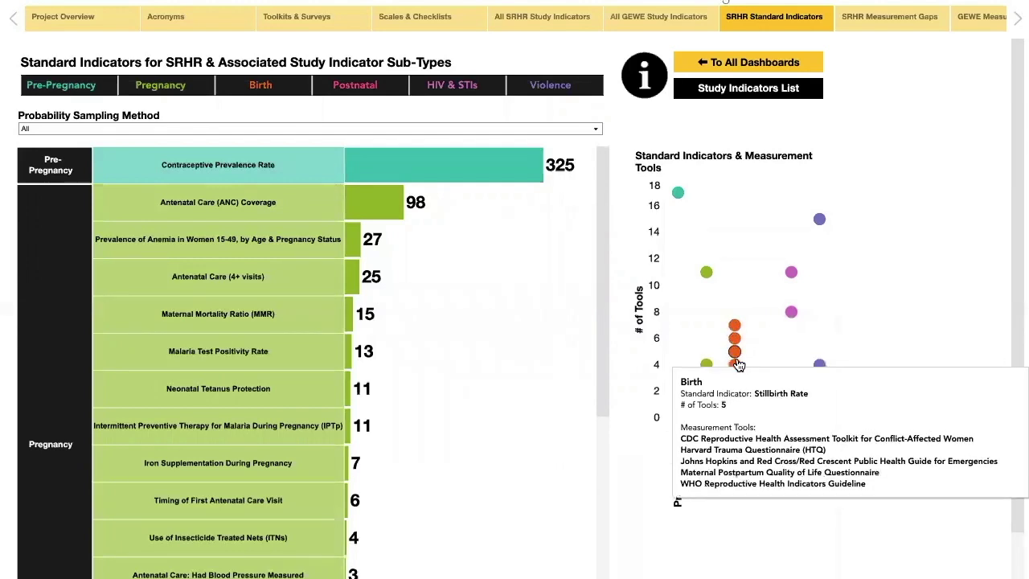
{"action": "mouse_move", "coordinate": [737, 366]}
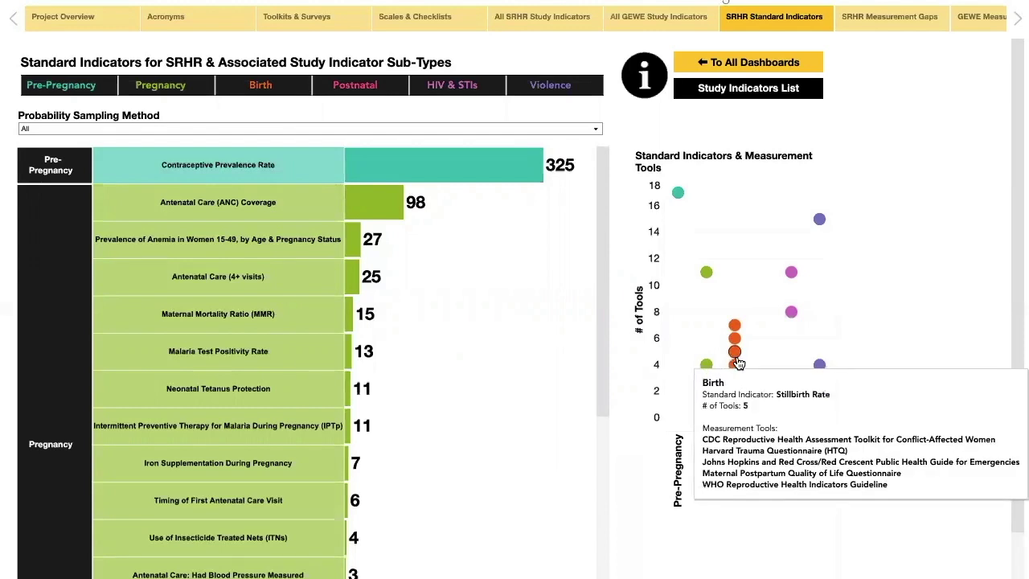
{"action": "left_click", "coordinate": [736, 354]}
{"action": "left_click", "coordinate": [736, 354]}
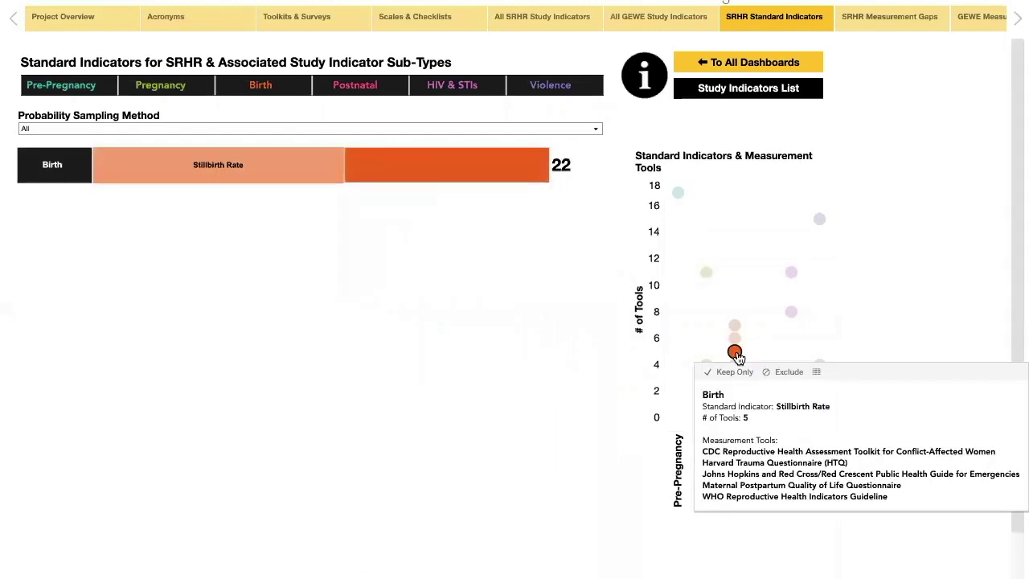
{"action": "left_click", "coordinate": [736, 354]}
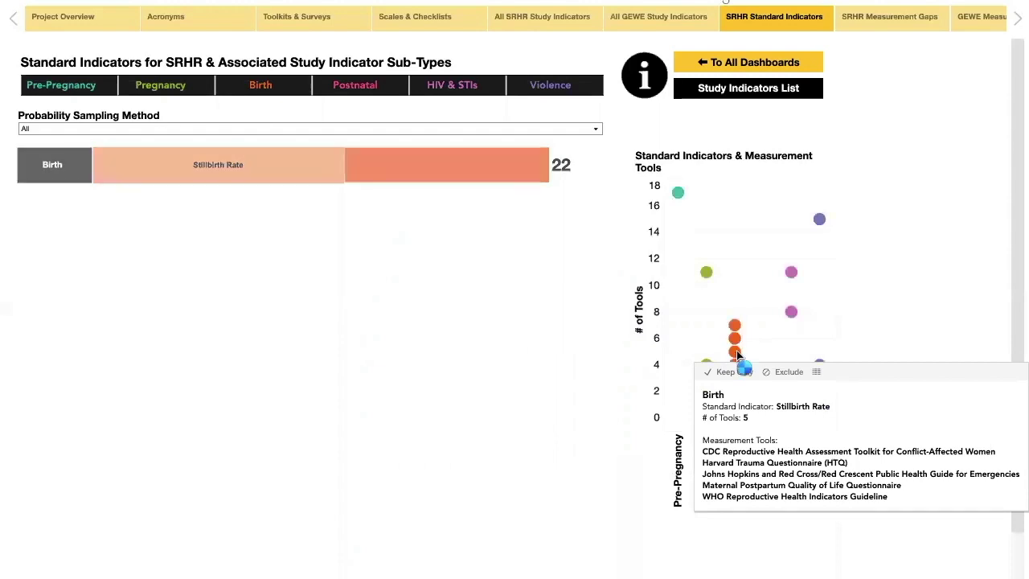
{"action": "left_click", "coordinate": [884, 17]}
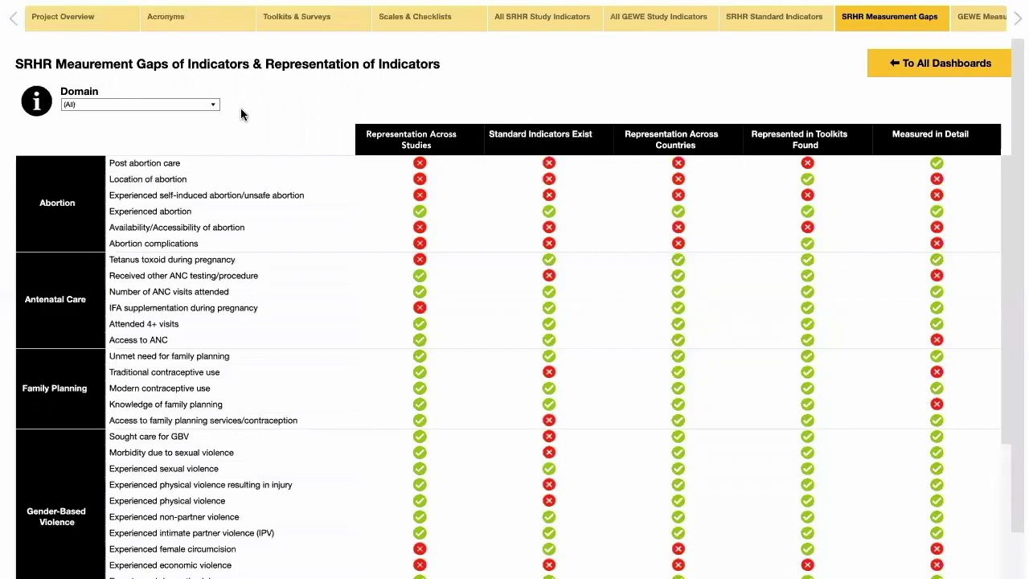
{"action": "left_click", "coordinate": [194, 104]}
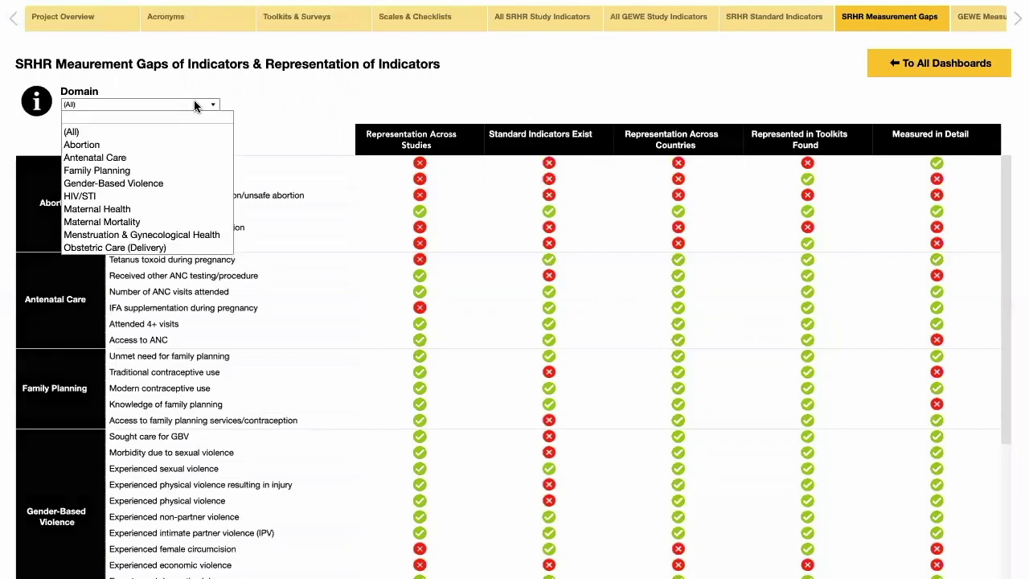
{"action": "left_click", "coordinate": [194, 100]}
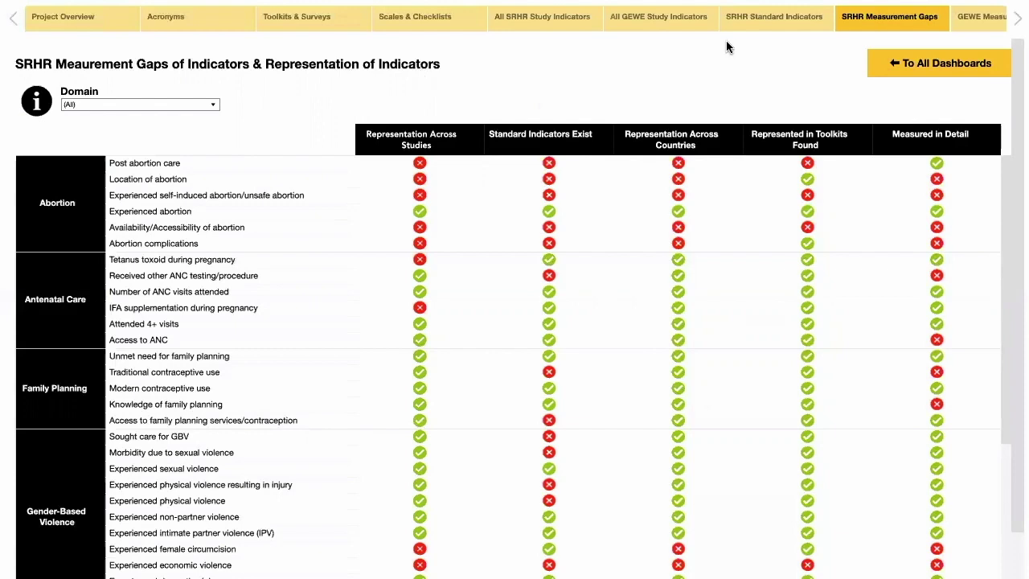
{"action": "left_click_drag", "start_coordinate": [727, 34], "coordinate": [911, 34]}
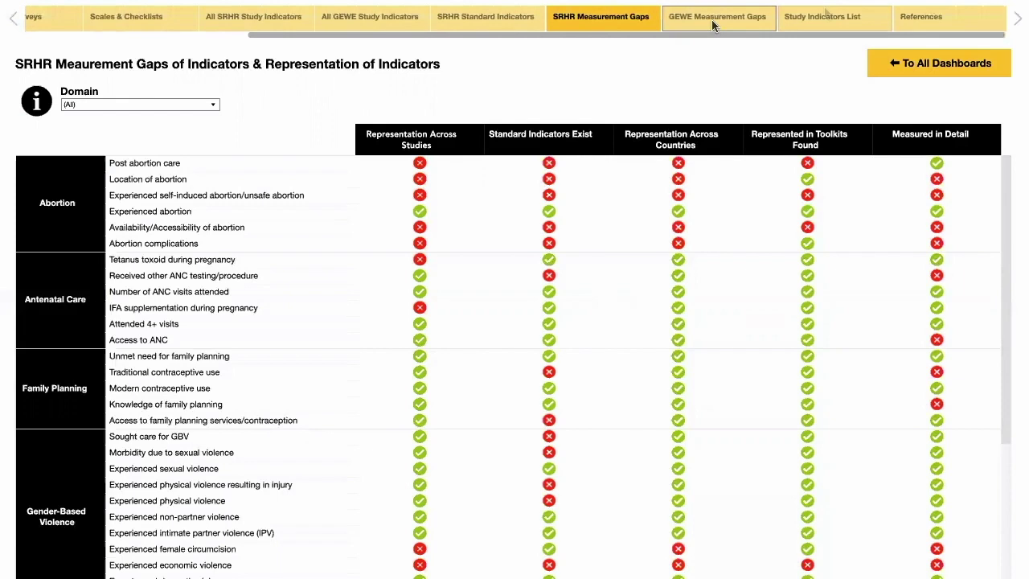
{"action": "left_click", "coordinate": [825, 14]}
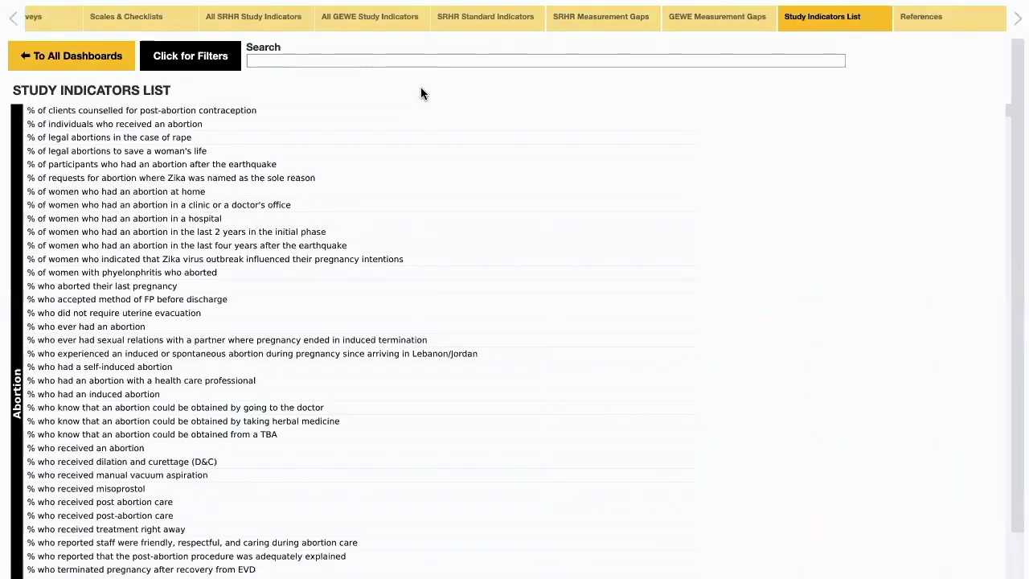
Show and hide the Study Indicators List filters, then do the same on the References dashboard
{"action": "left_click", "coordinate": [184, 69]}
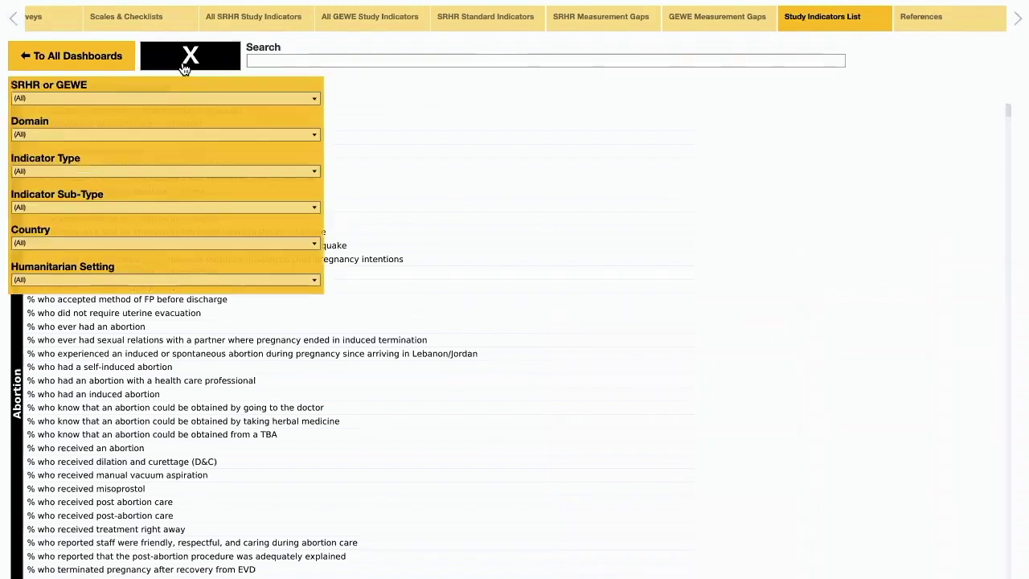
{"action": "left_click", "coordinate": [192, 68]}
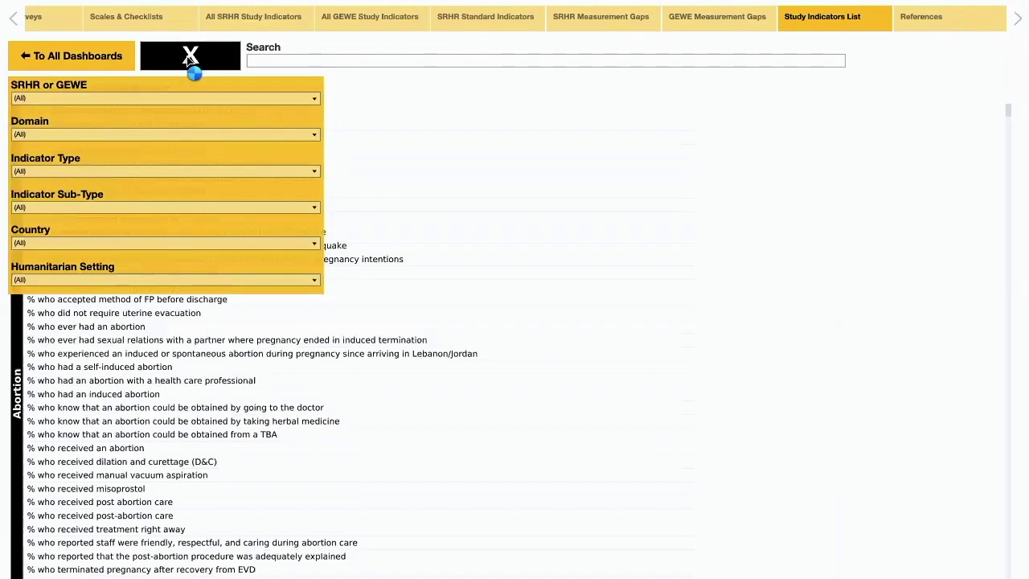
{"action": "left_click", "coordinate": [928, 21]}
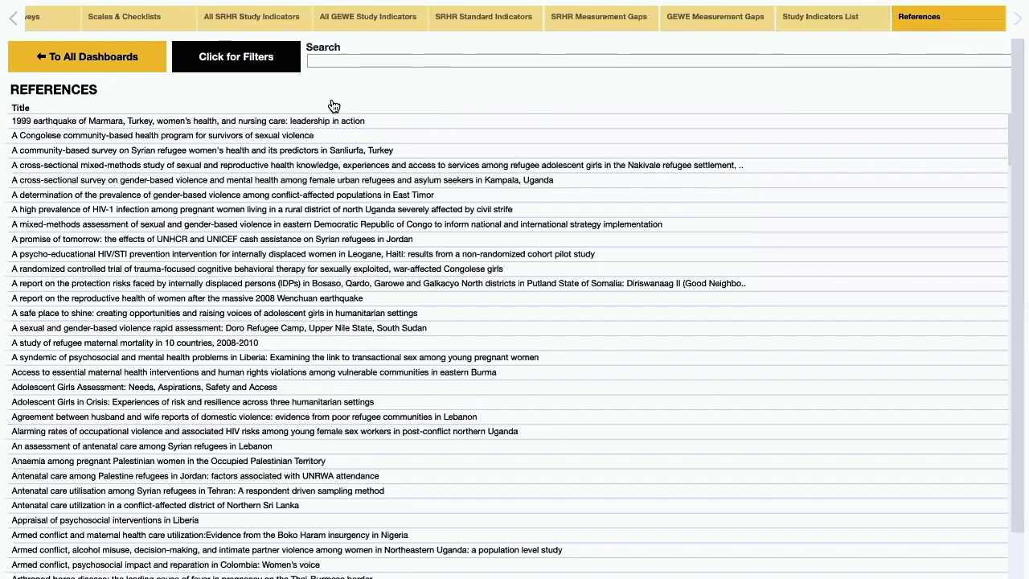
{"action": "left_click", "coordinate": [207, 64]}
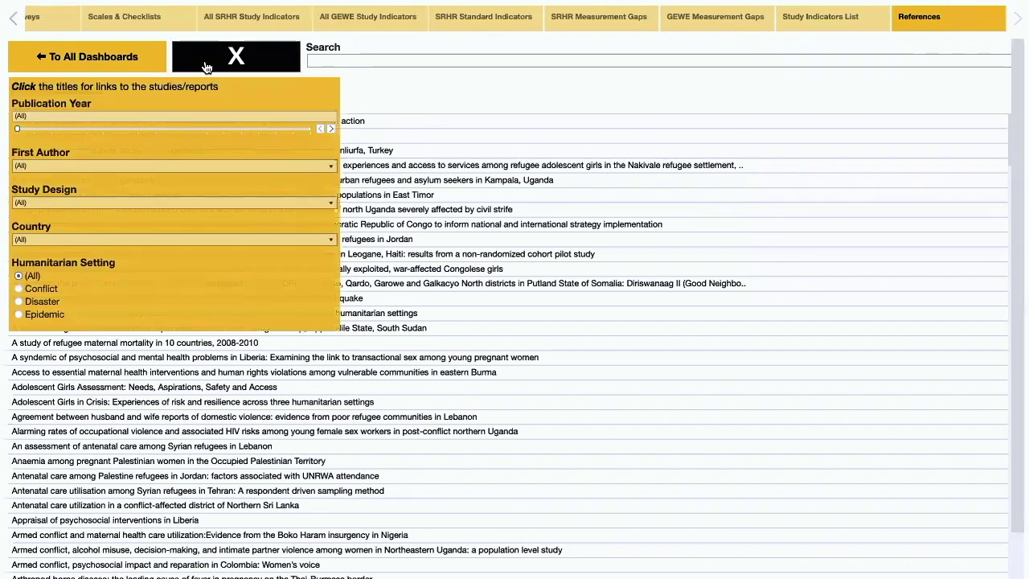
{"action": "left_click", "coordinate": [207, 68]}
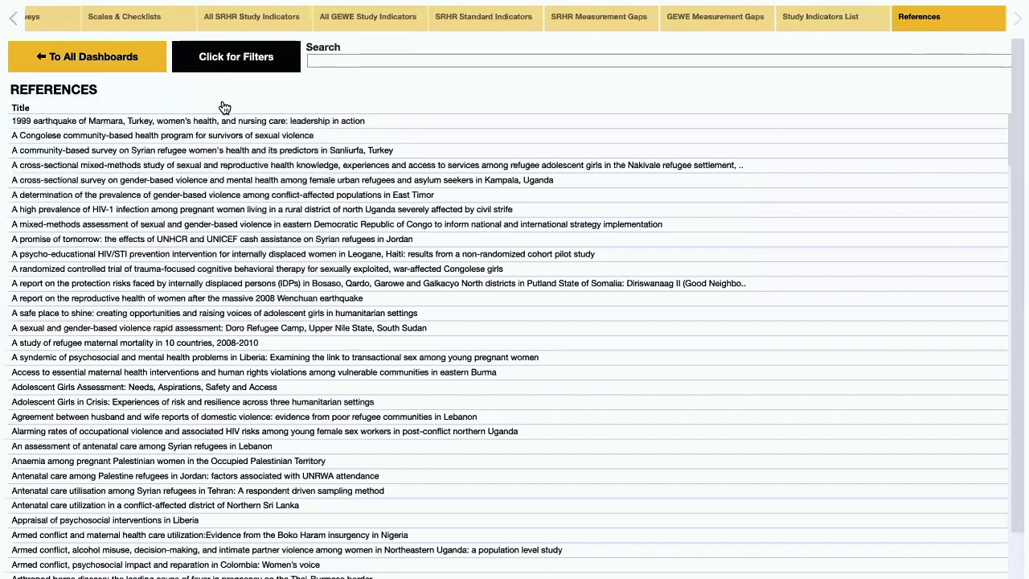